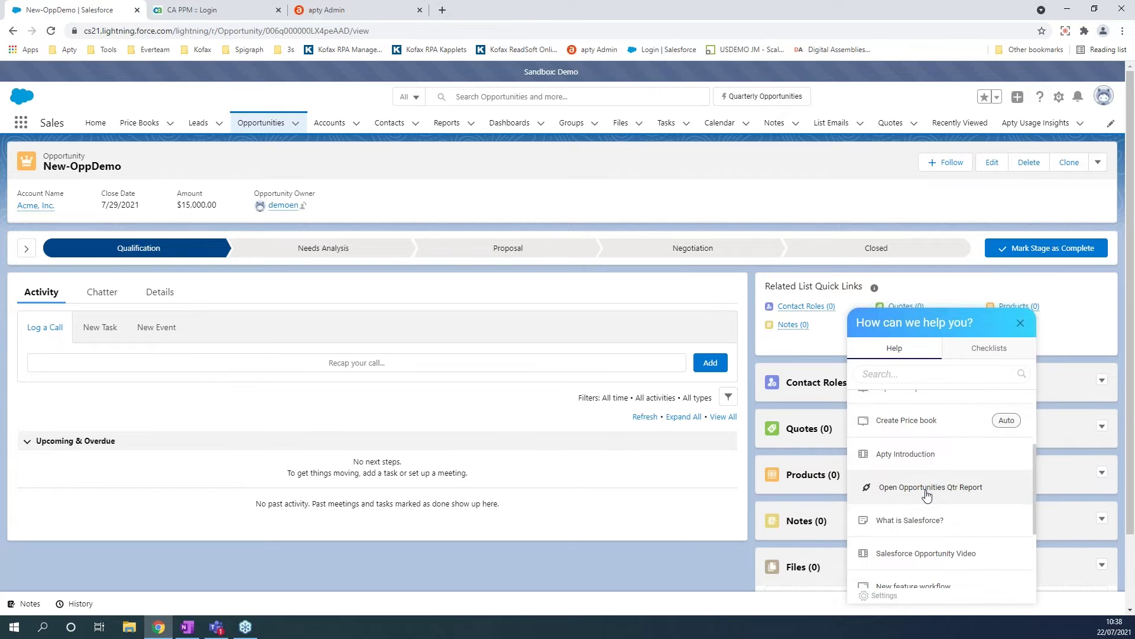
pyautogui.scroll(-1, 927, 494)
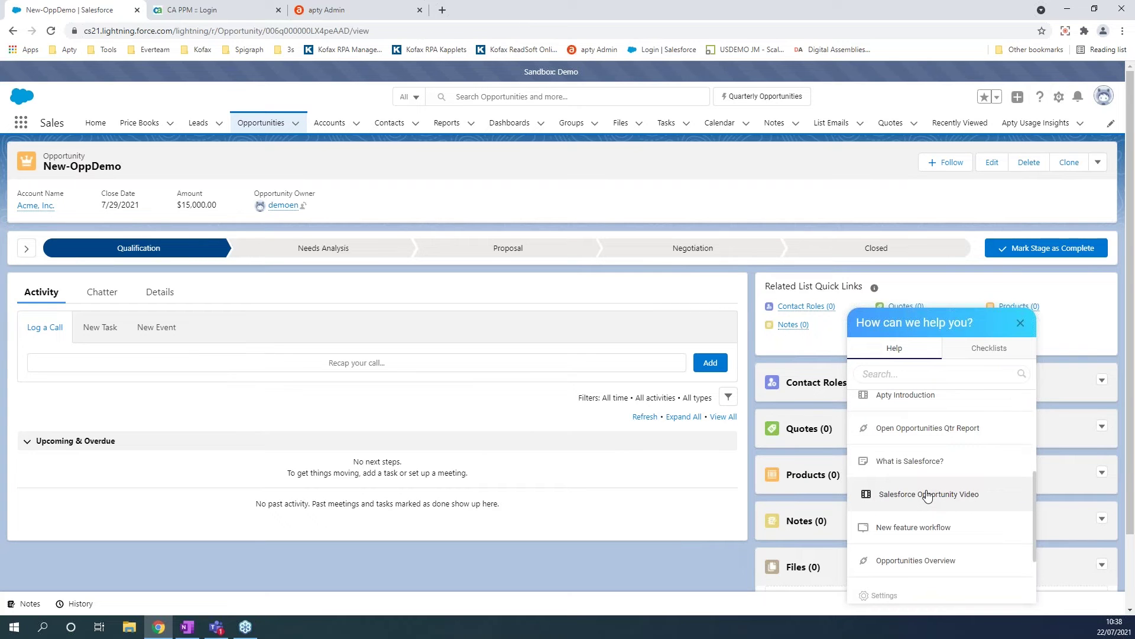